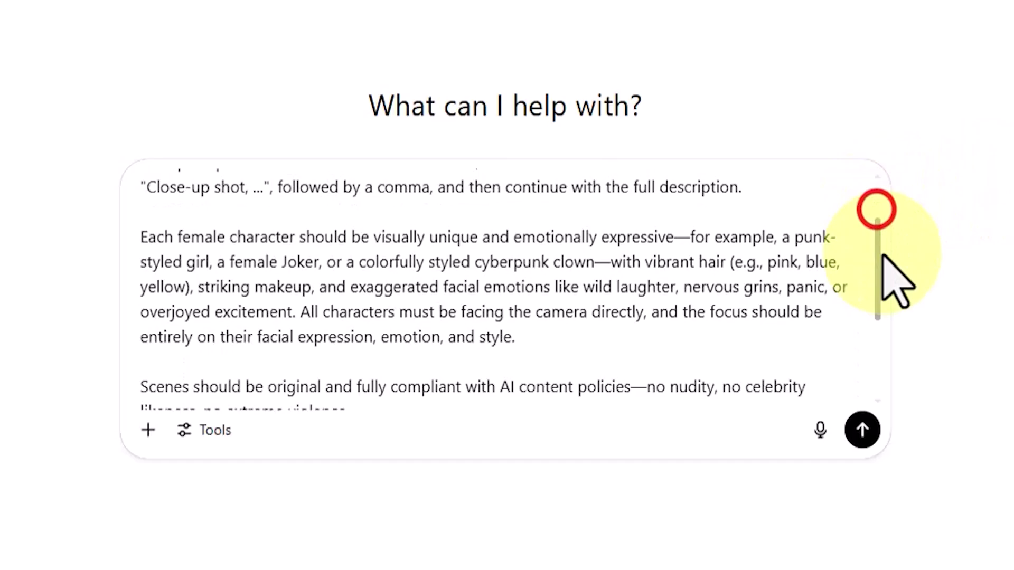
- Copy prompt 1, the blue-mohawk punk girl close-up, from ChatGPT's ten-prompt reply
left_click_drag(884, 255, 901, 370)
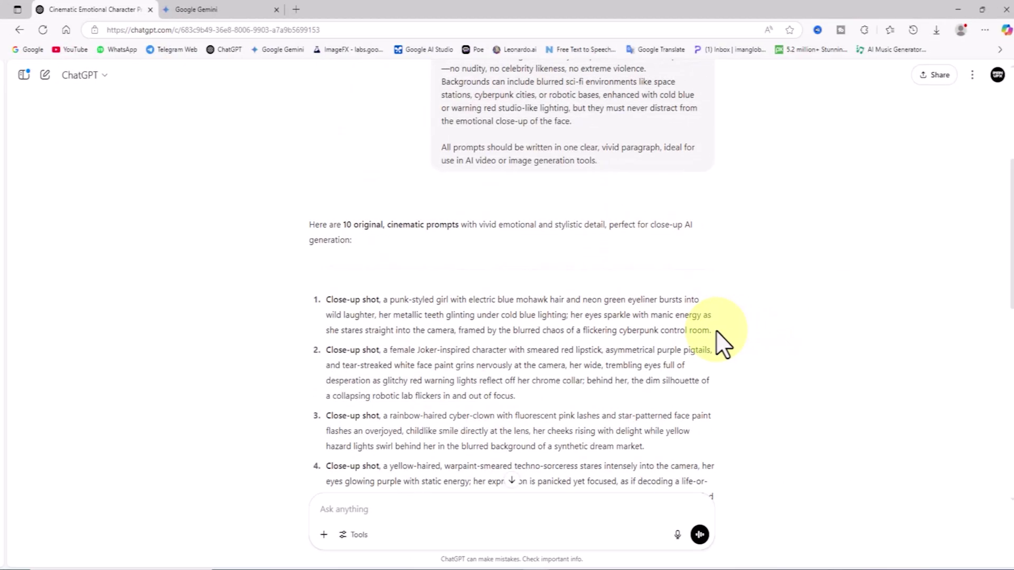
left_click_drag(687, 333, 326, 296)
right_click(693, 275)
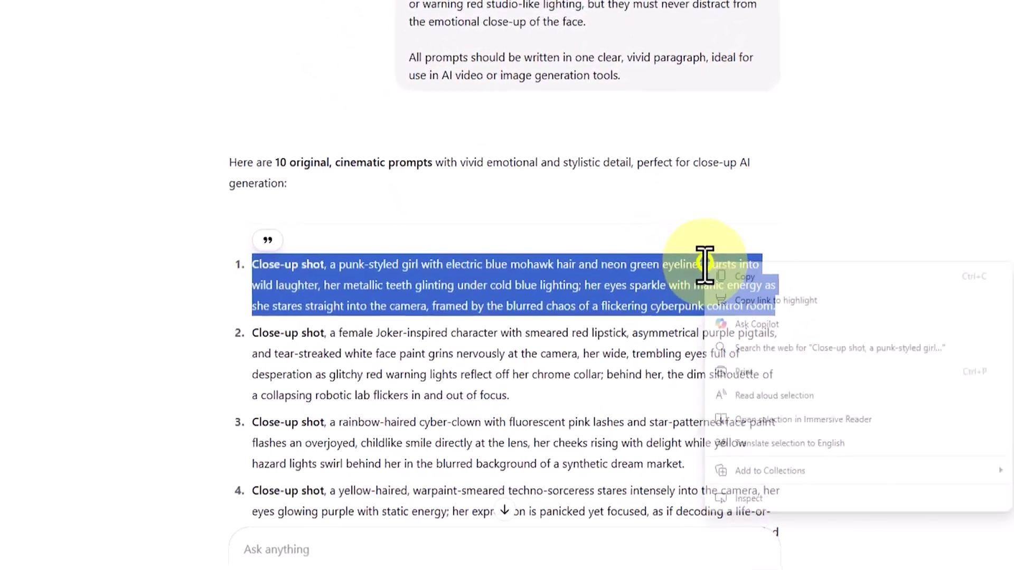
left_click(806, 273)
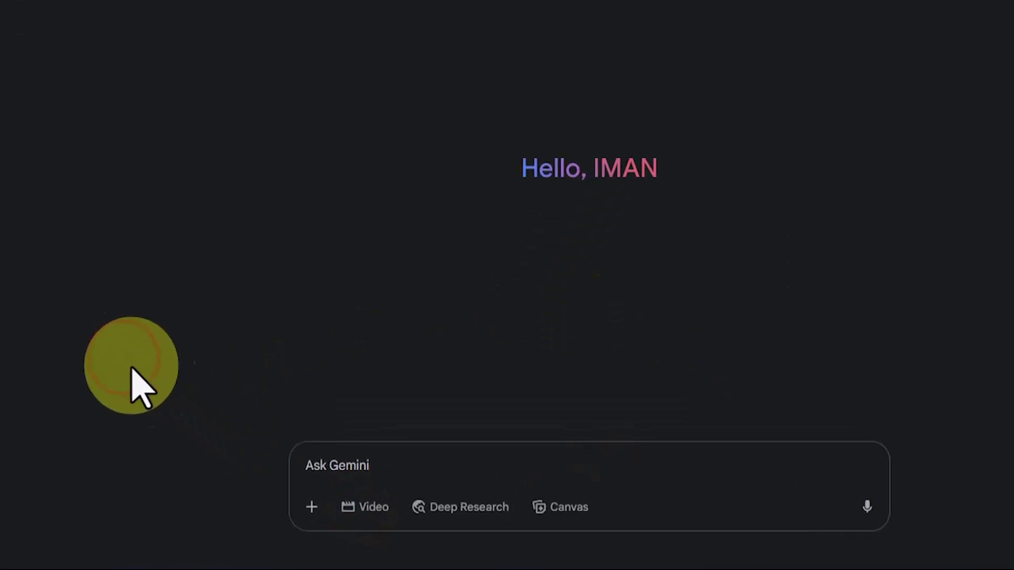
- Switch Gemini to Veo 3 video and submit the red Lamborghini rainy mountain road prompt
left_click(363, 453)
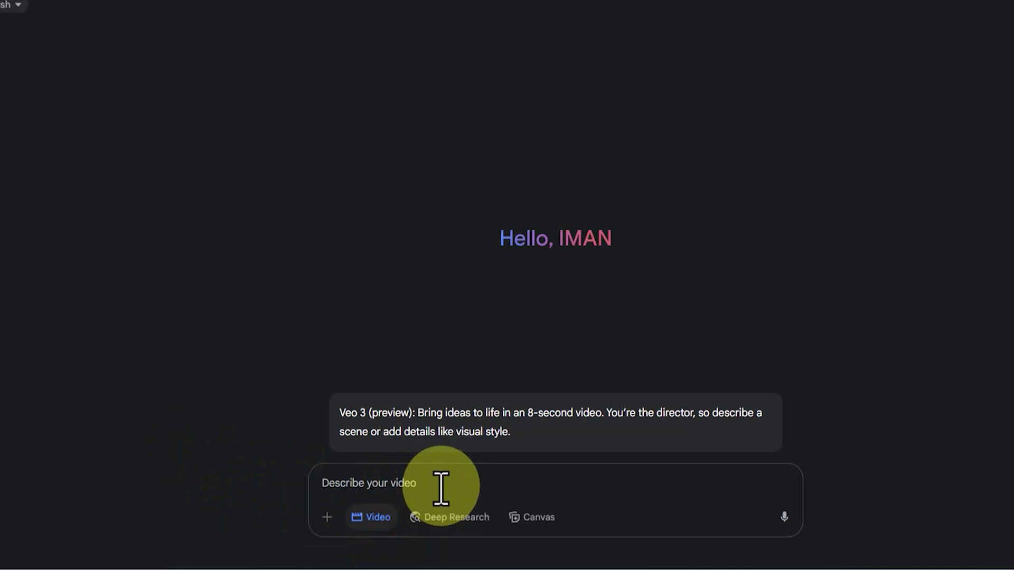
right_click(425, 486)
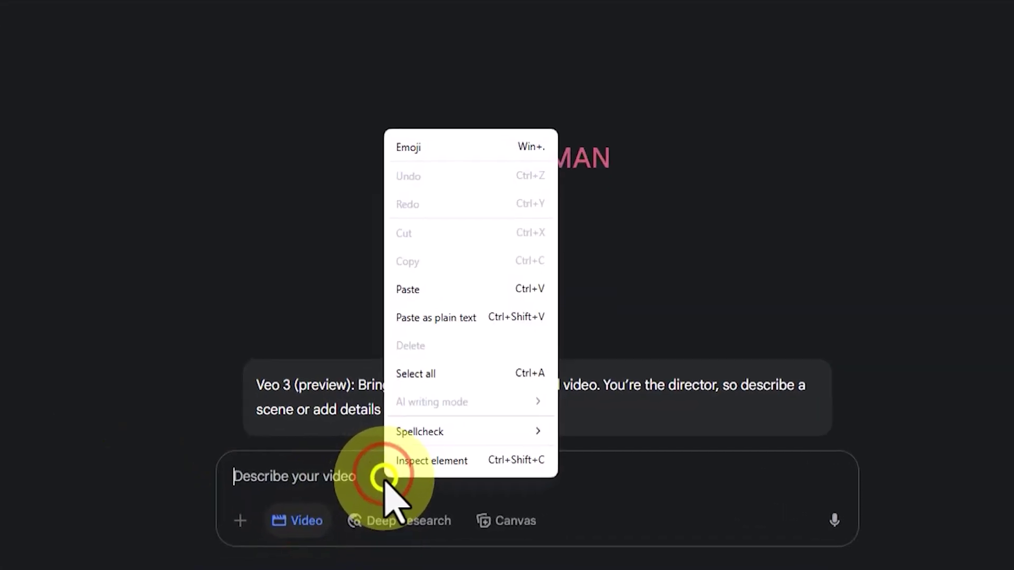
left_click(430, 354)
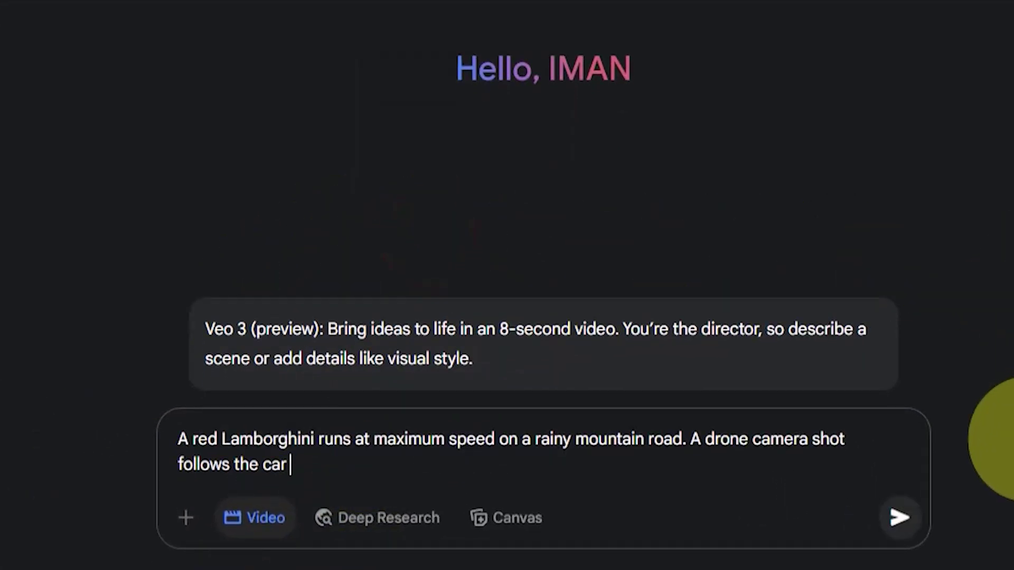
left_click(901, 519)
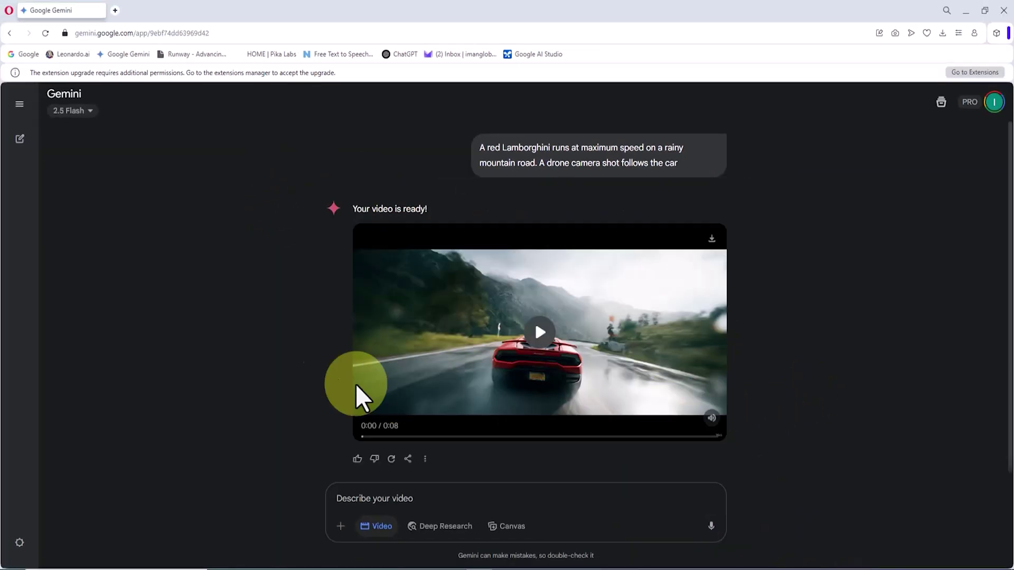
- Play the Lamborghini clip and save it as Lamborghini_Video_Ready.mp4
left_click(539, 331)
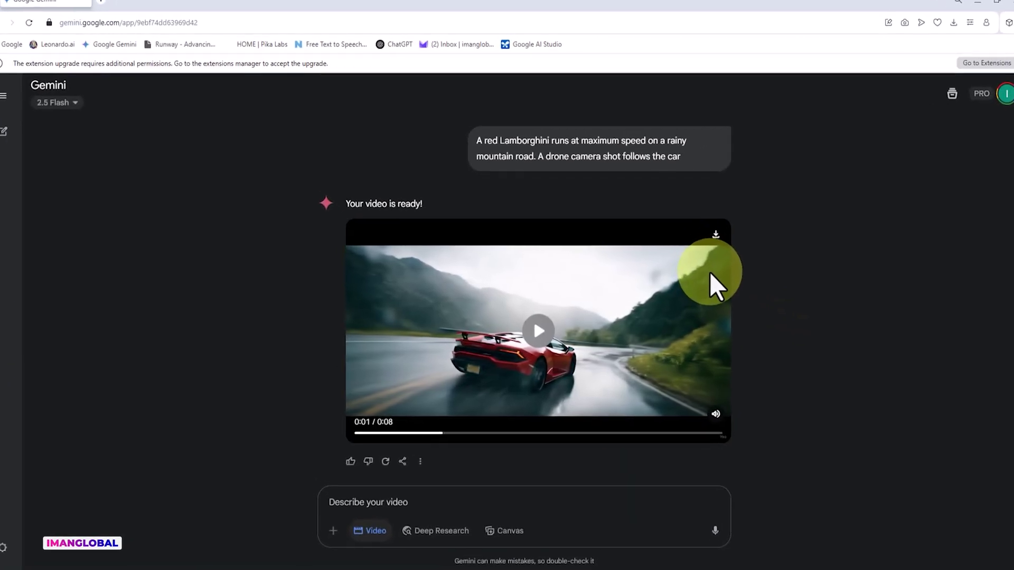
left_click(733, 216)
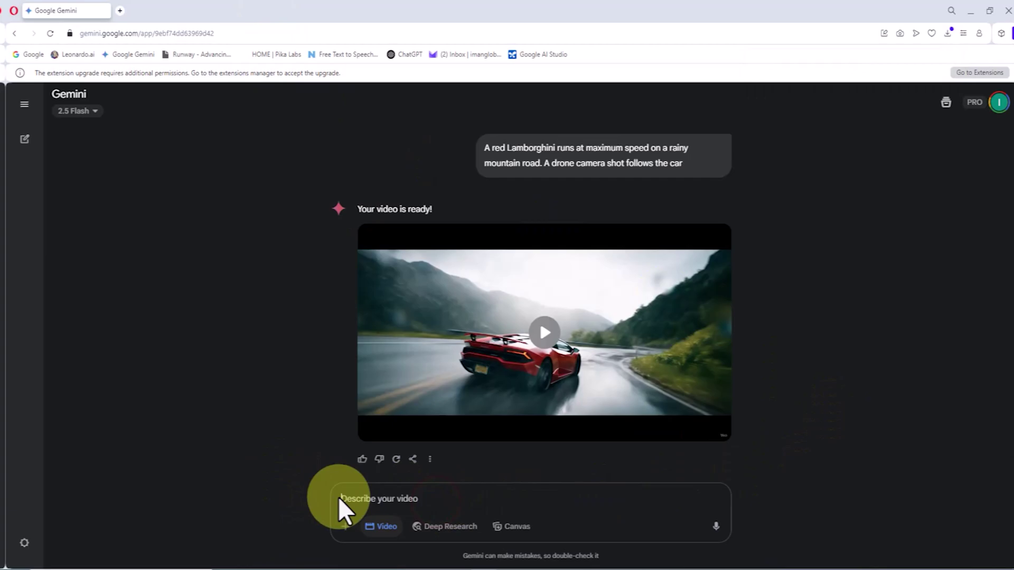
- Paste and submit the pastel-frock kitten-on-cushion prompt, then play the 8-second result
right_click(347, 498)
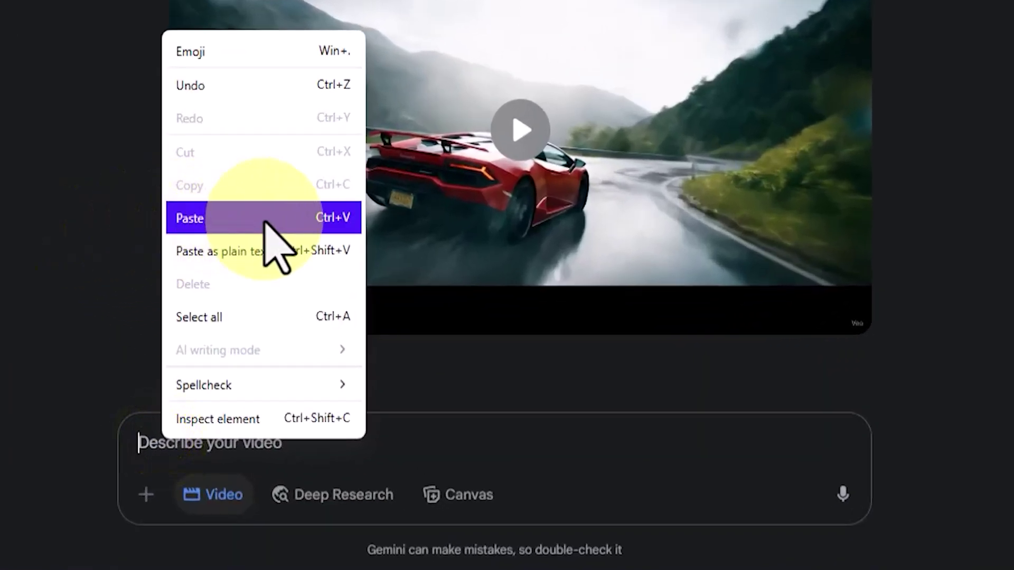
left_click(264, 219)
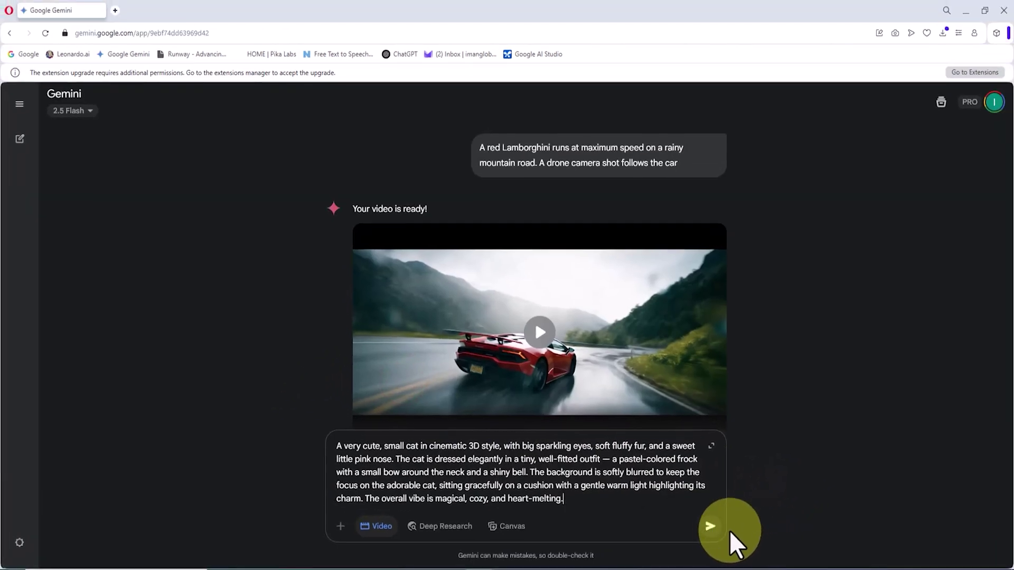
left_click(710, 530)
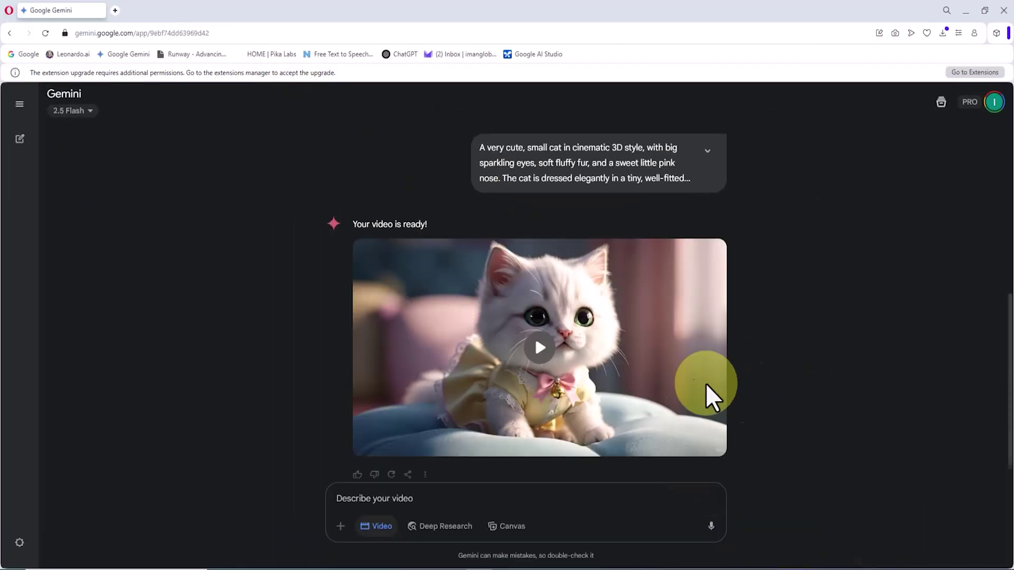
left_click(541, 348)
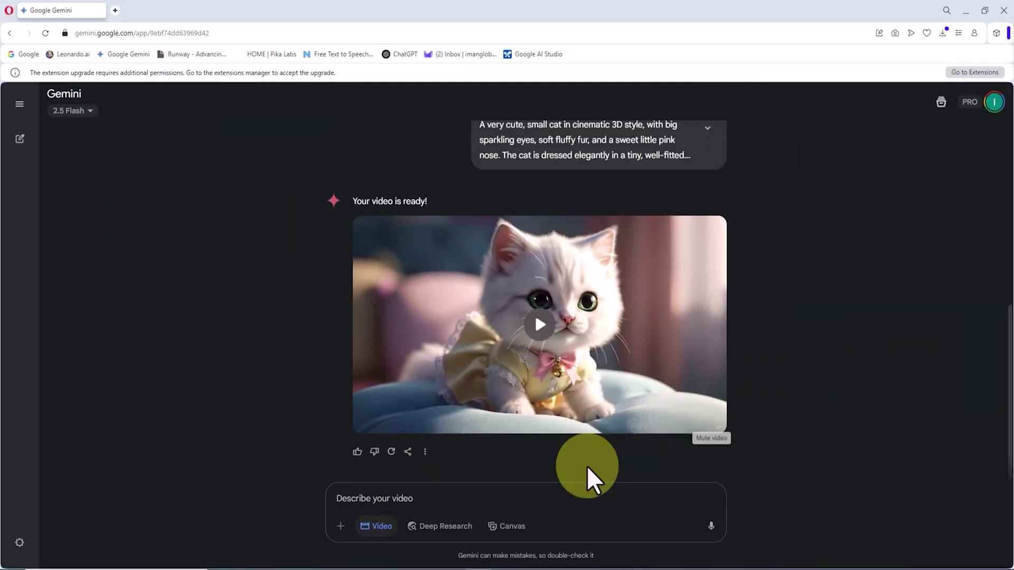
- Paste and submit the Eiffel Tower majestic city-view video prompt
right_click(363, 495)
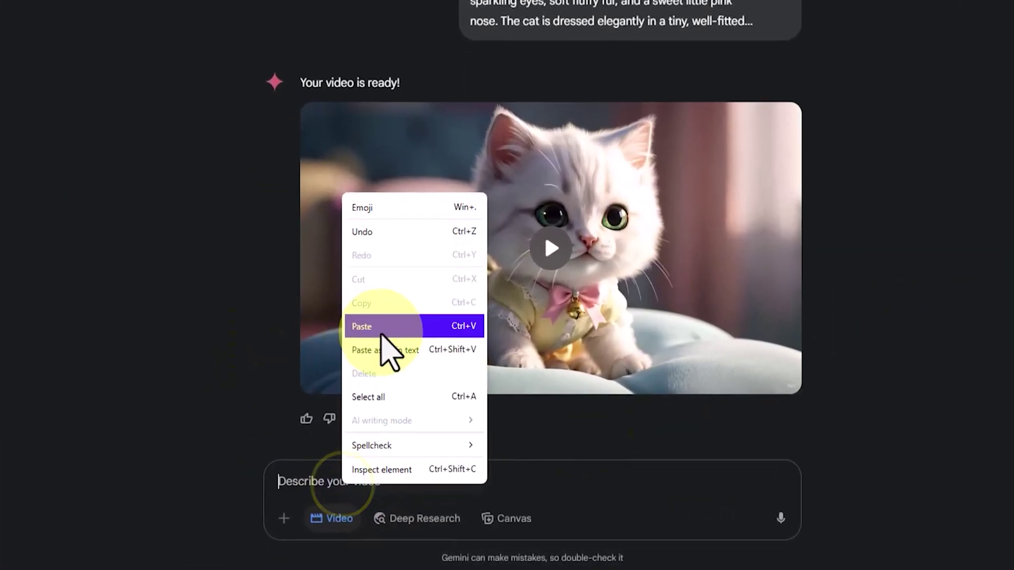
left_click(397, 360)
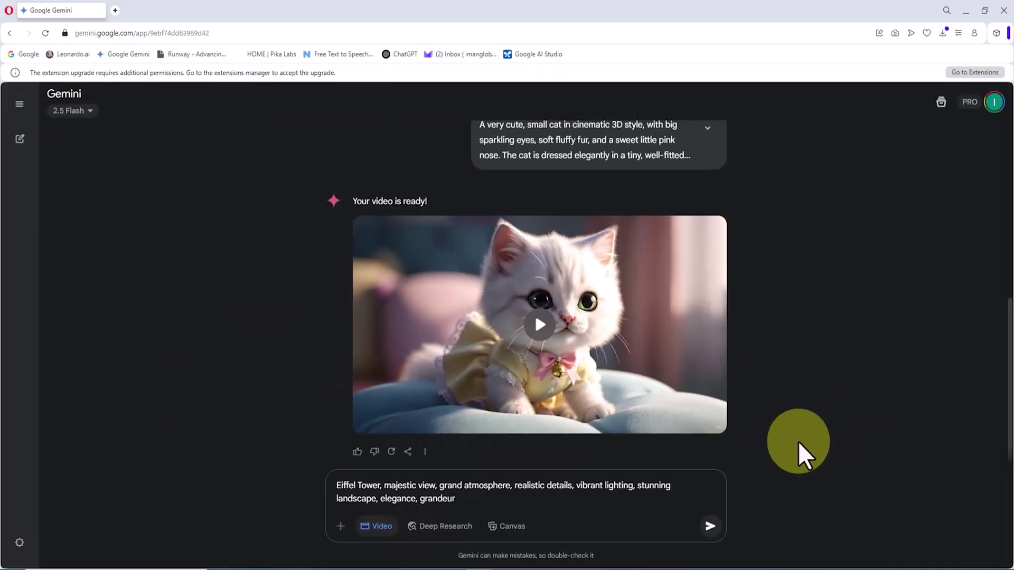
left_click(711, 527)
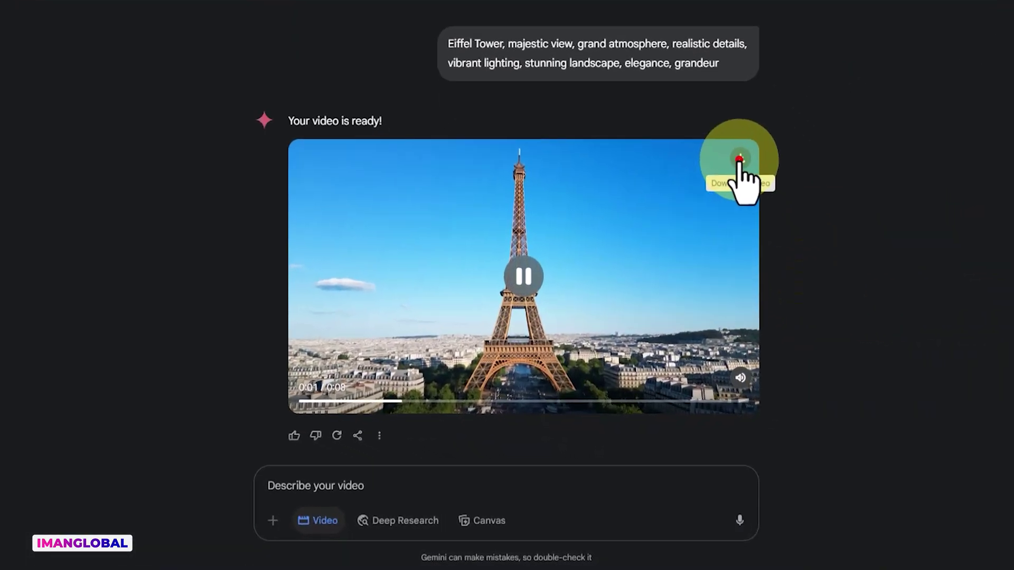
- Download the Eiffel Tower clip, then copy the full Joker-style character prompt from Leonardo.Ai
left_click(739, 158)
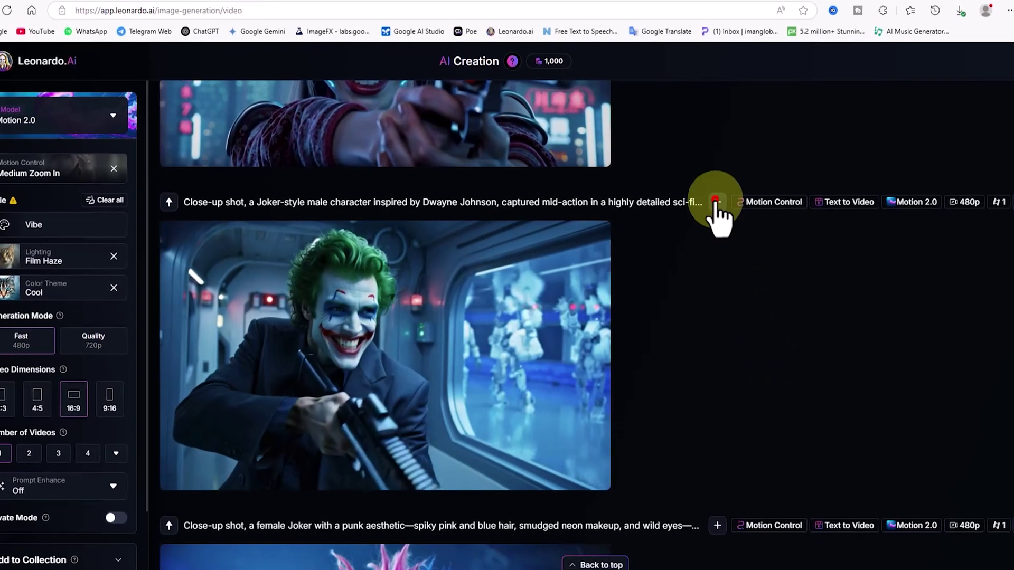
left_click(704, 209)
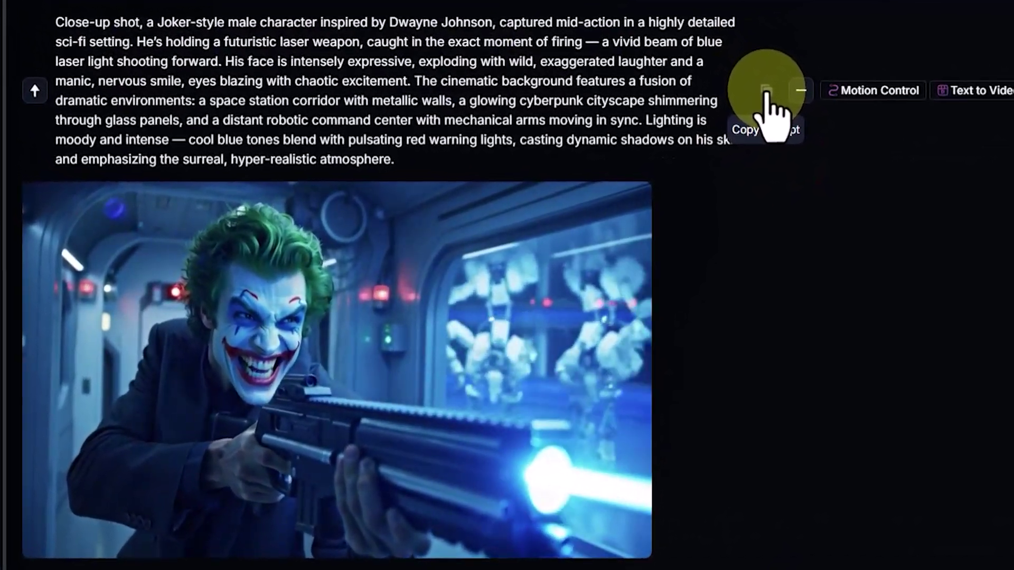
left_click(745, 110)
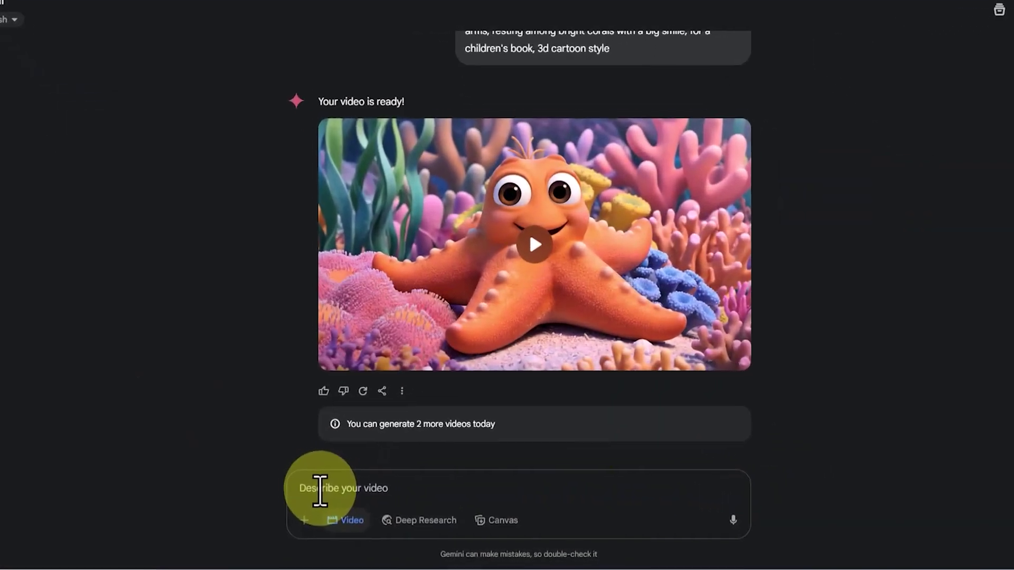
- Paste the Joker-style character prompt and submit it for video generation
right_click(317, 486)
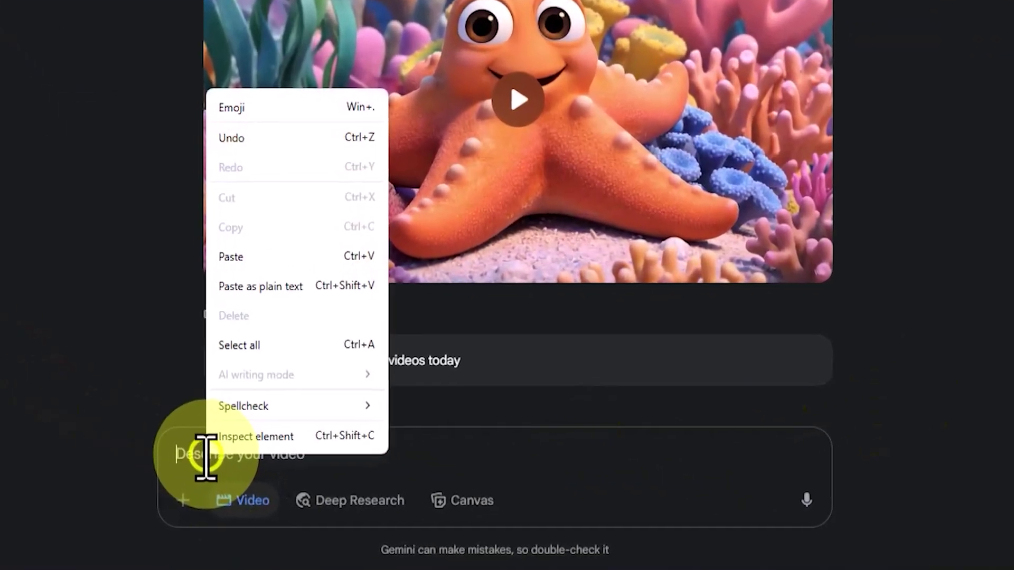
left_click(277, 241)
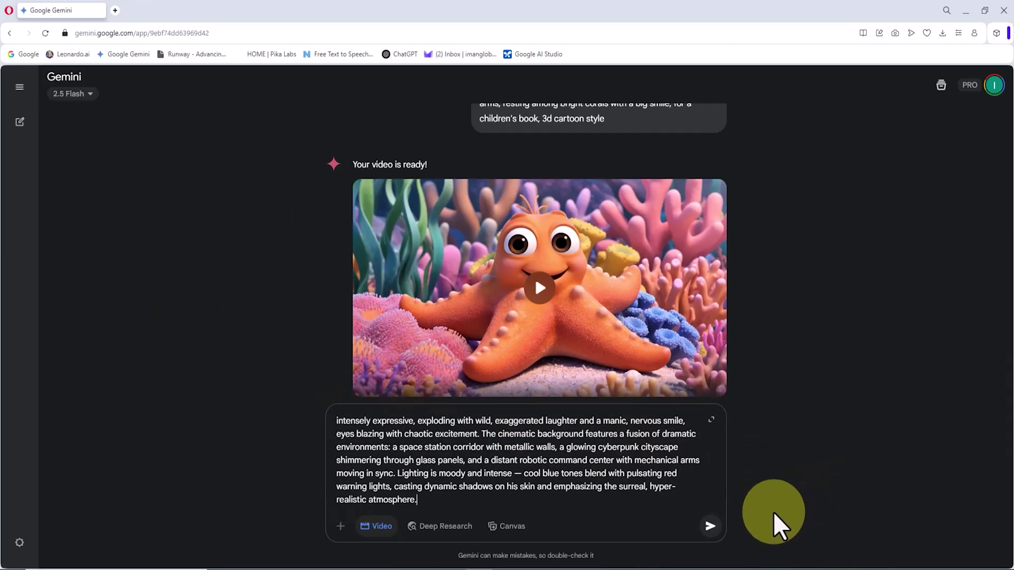
left_click(825, 496)
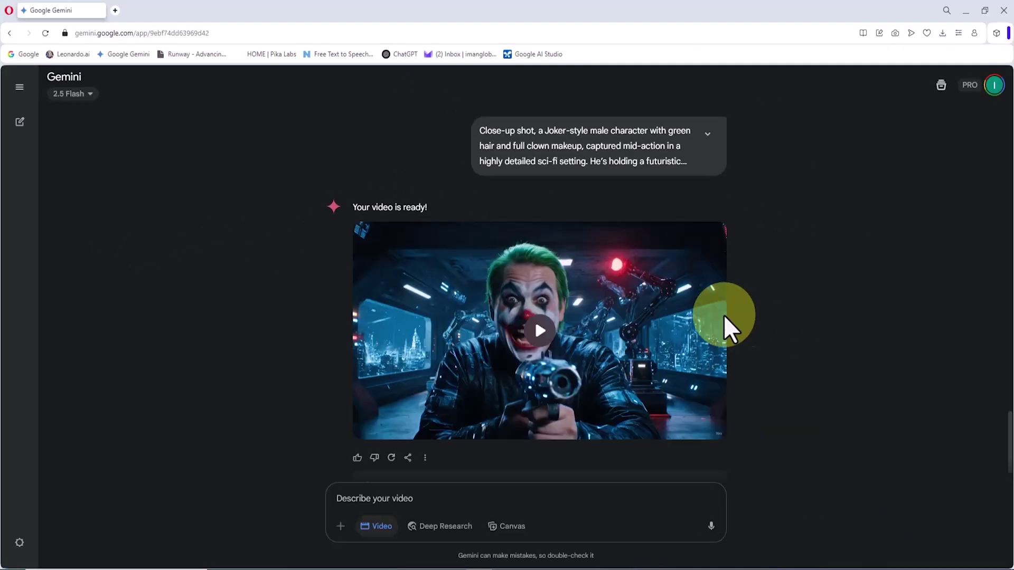
- Play the green-haired Joker sci-fi clip and download it as Joker_s_Sci_Fi_Laser_Blast.mp4
left_click(528, 333)
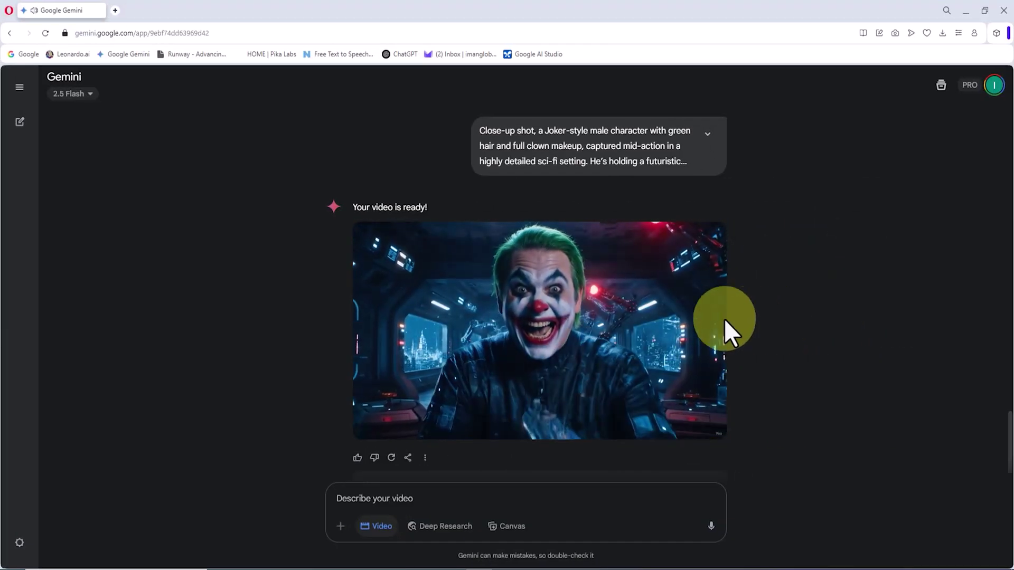
mouse_move(549, 334)
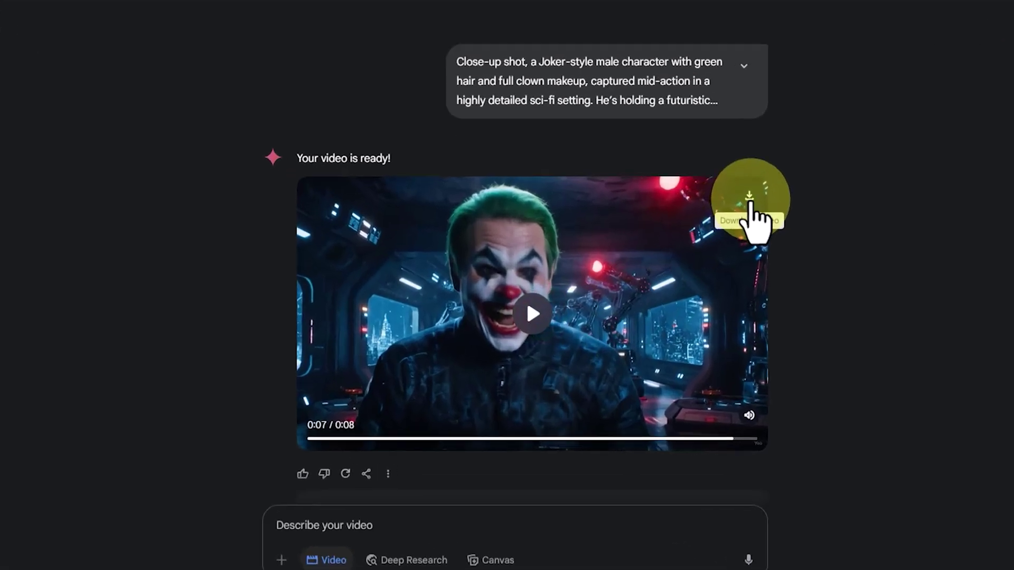
left_click(712, 239)
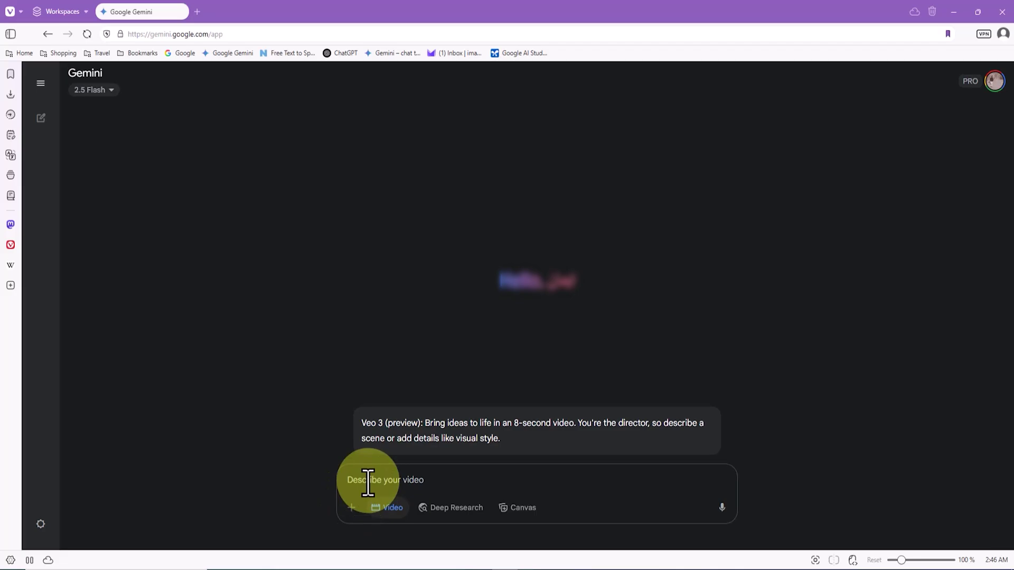
- Paste the carrot, corn, onion and broccoli scene prompt and send it for generation
right_click(368, 482)
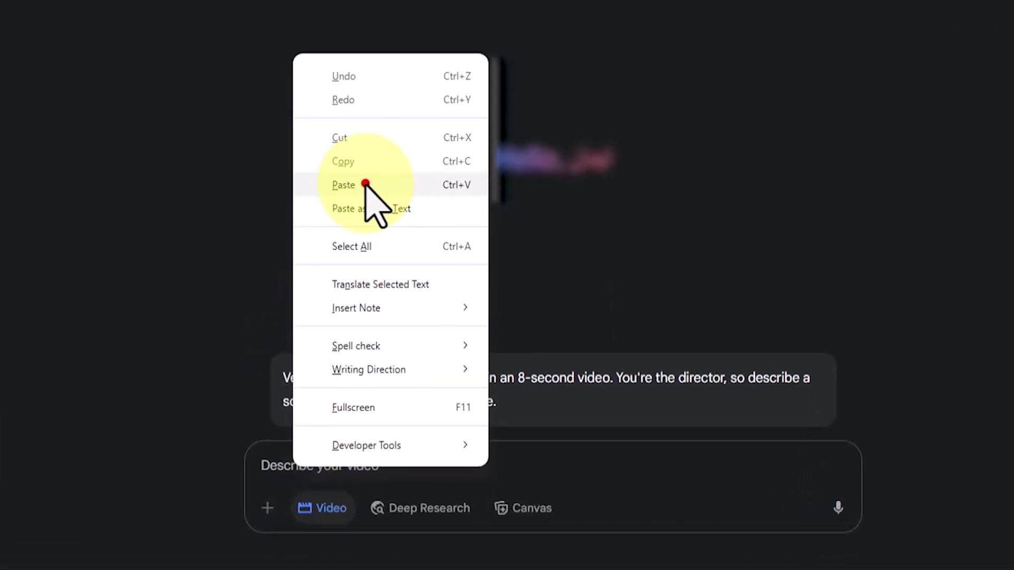
left_click(366, 184)
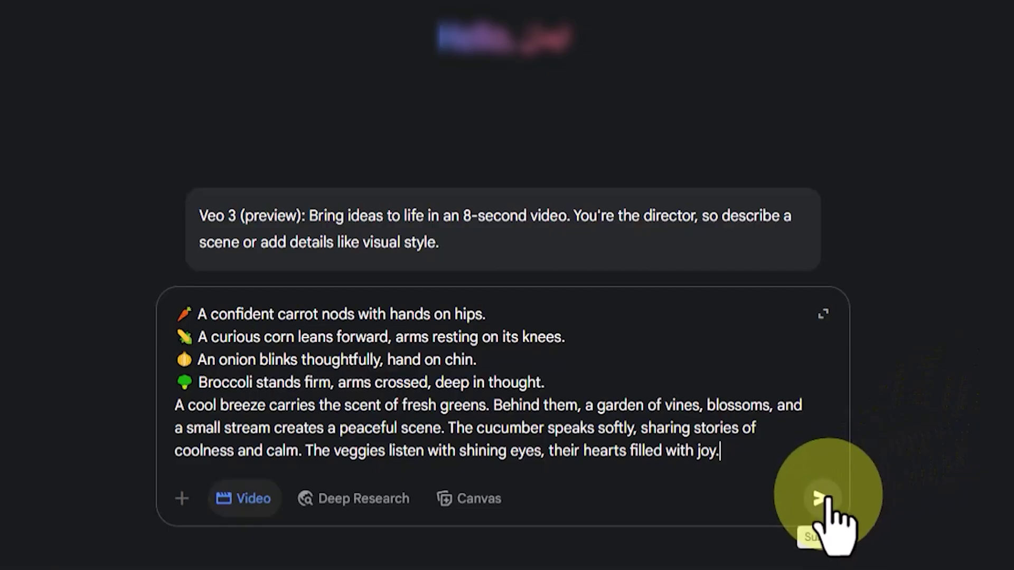
left_click(721, 508)
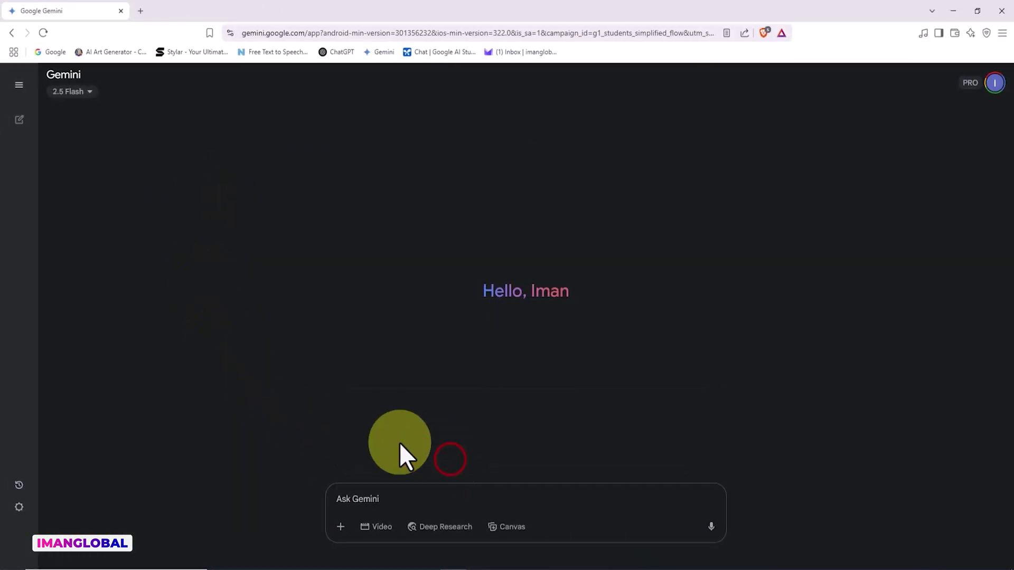
- In Video mode, submit the punk-girl prompt, play it, and save Video_Ready_Punk_Girl_Laughs.mp4
left_click(379, 526)
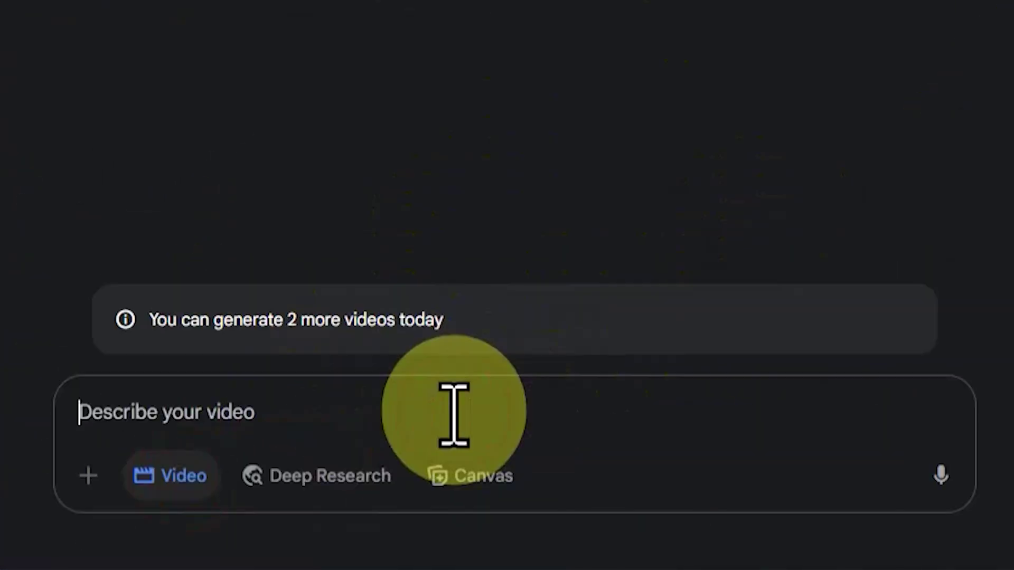
key("ctrl+v")
left_click(940, 475)
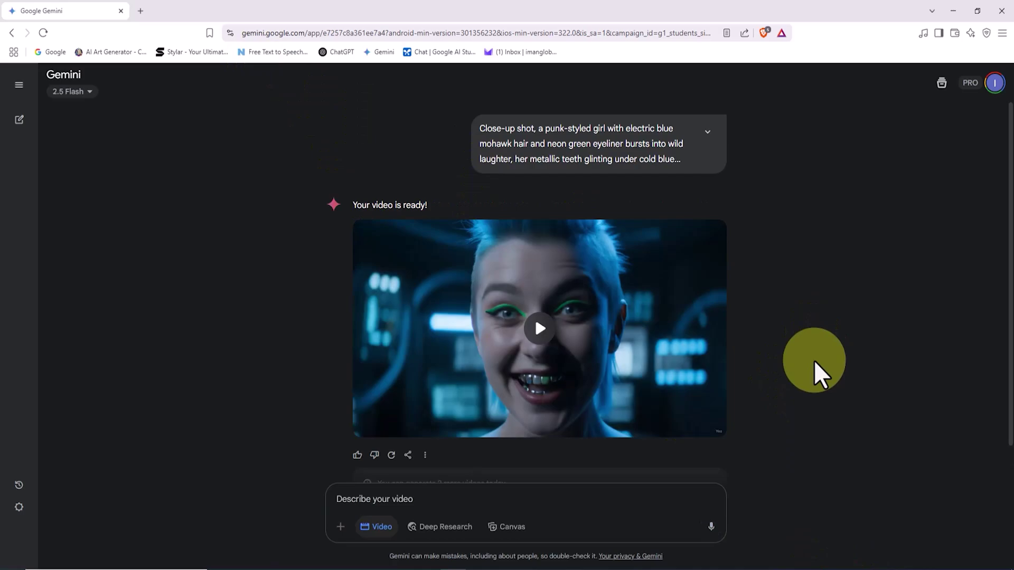
left_click(540, 326)
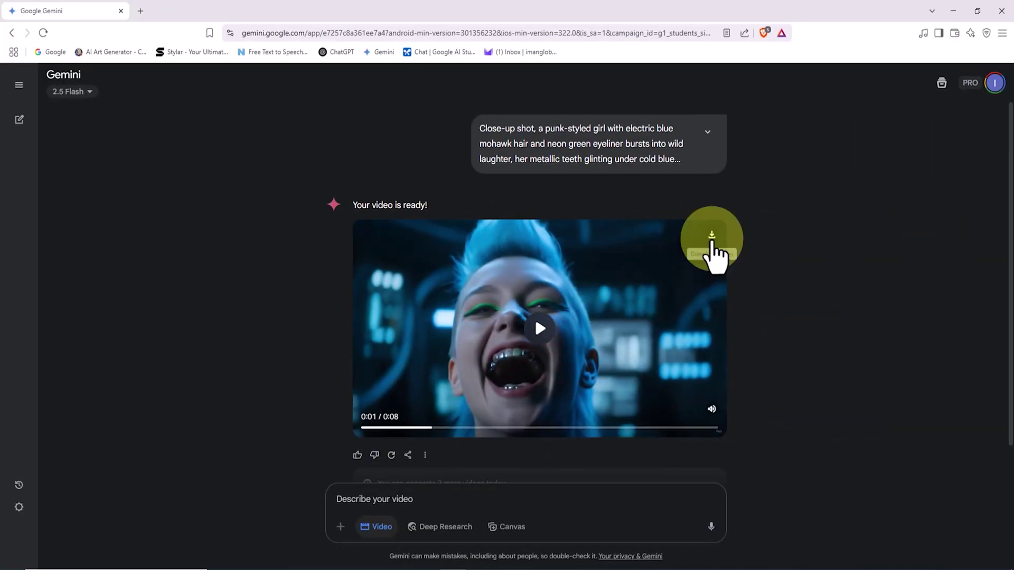
left_click(712, 236)
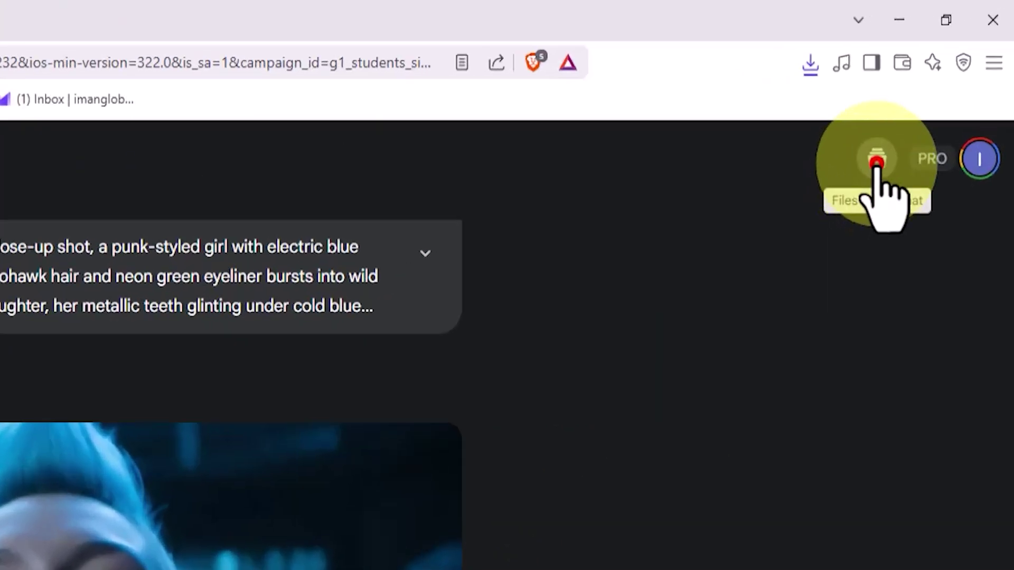
- Preview the punk-girl clip from the Files panel's Created list full screen, then return to chat
left_click(876, 165)
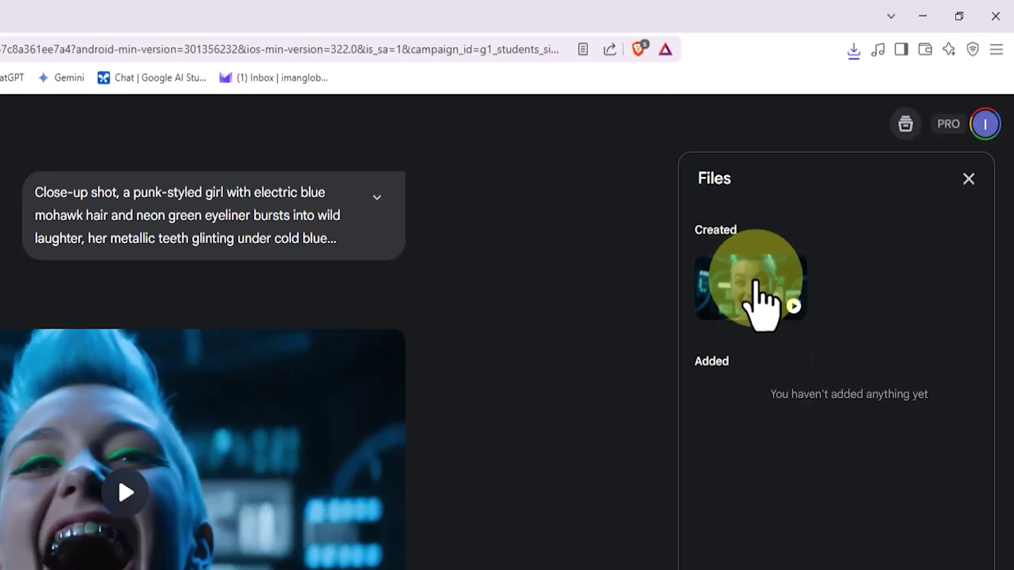
left_click(778, 255)
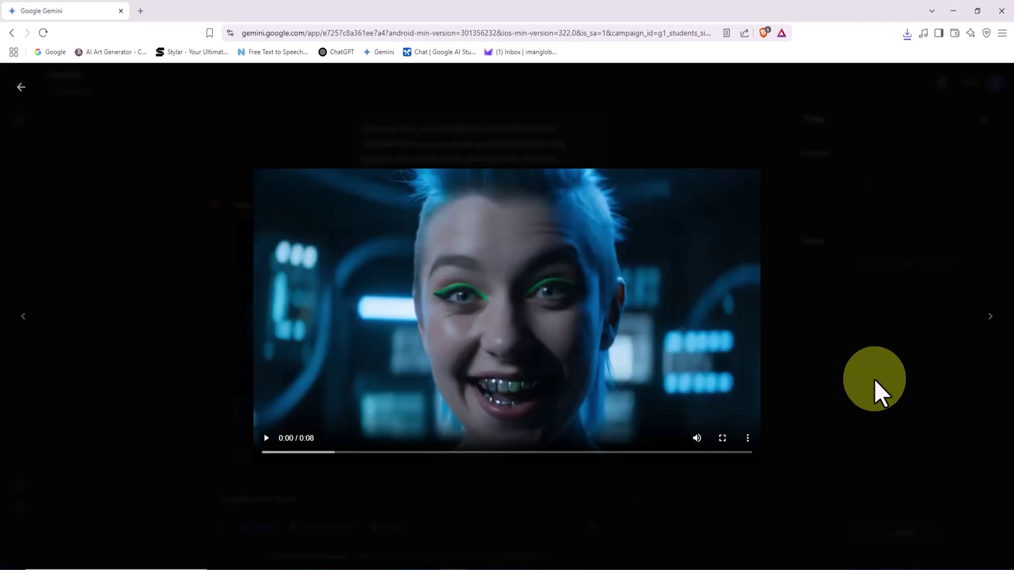
left_click(725, 438)
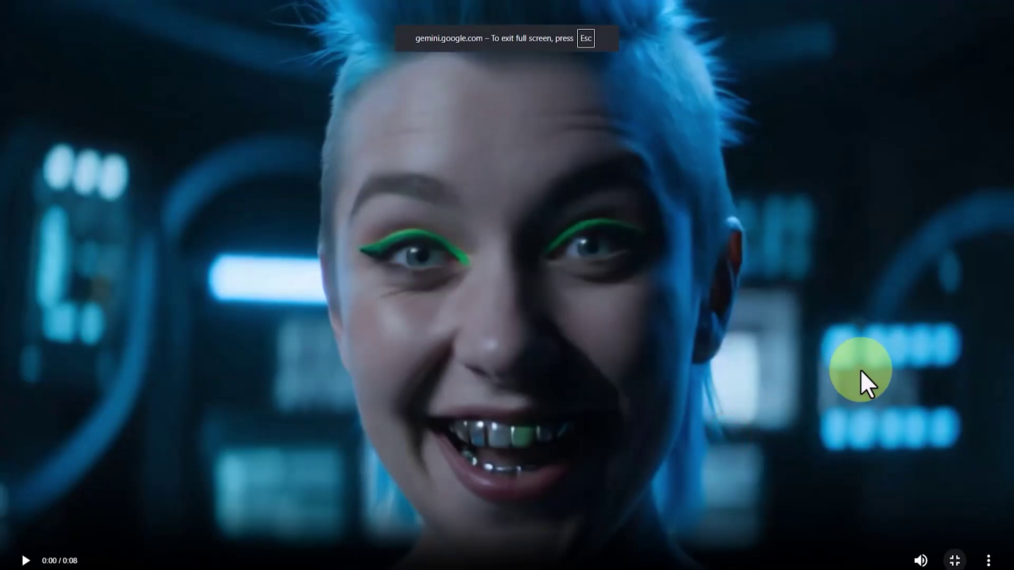
left_click(954, 561)
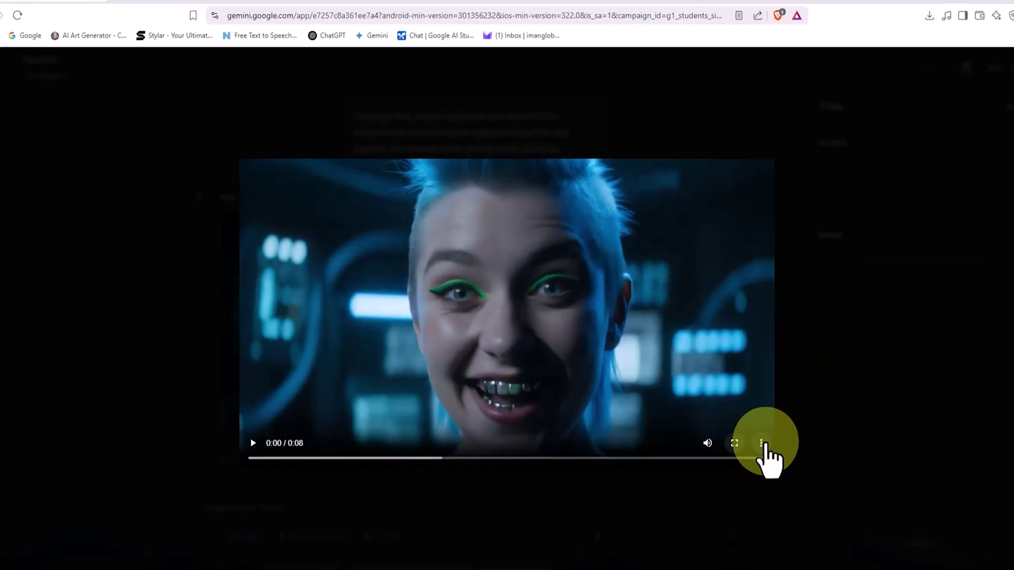
left_click(762, 443)
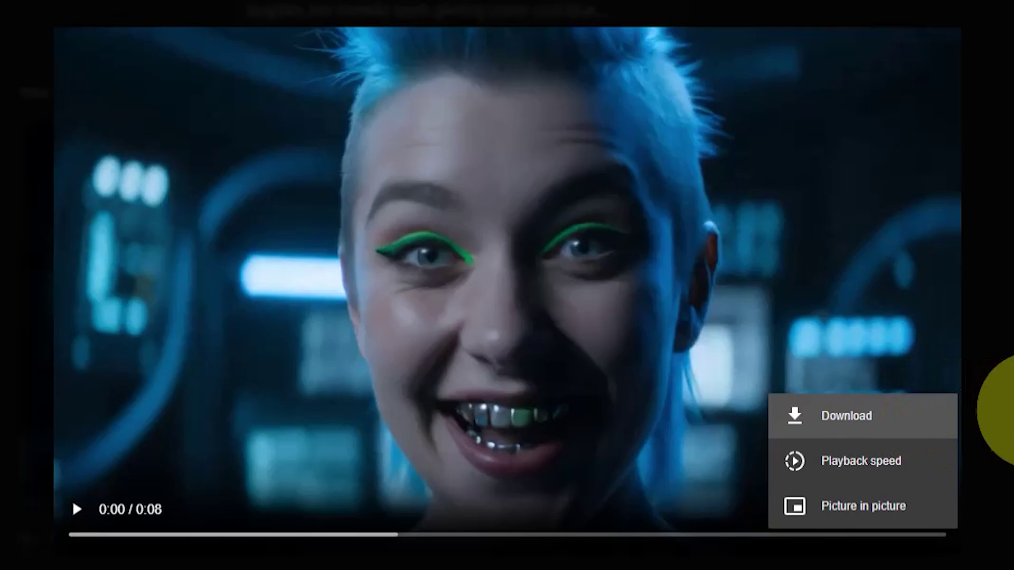
left_click(999, 411)
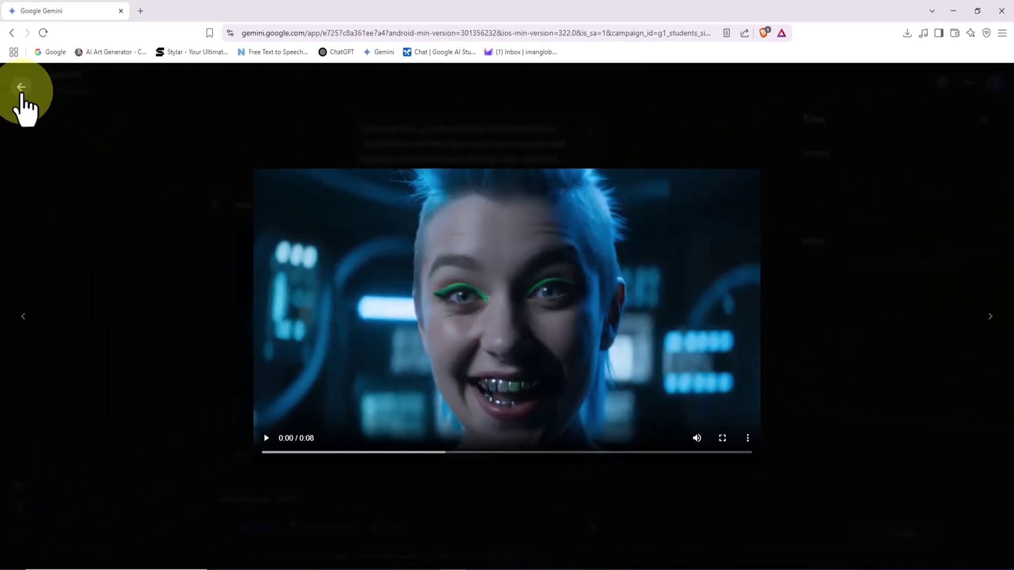
left_click(21, 89)
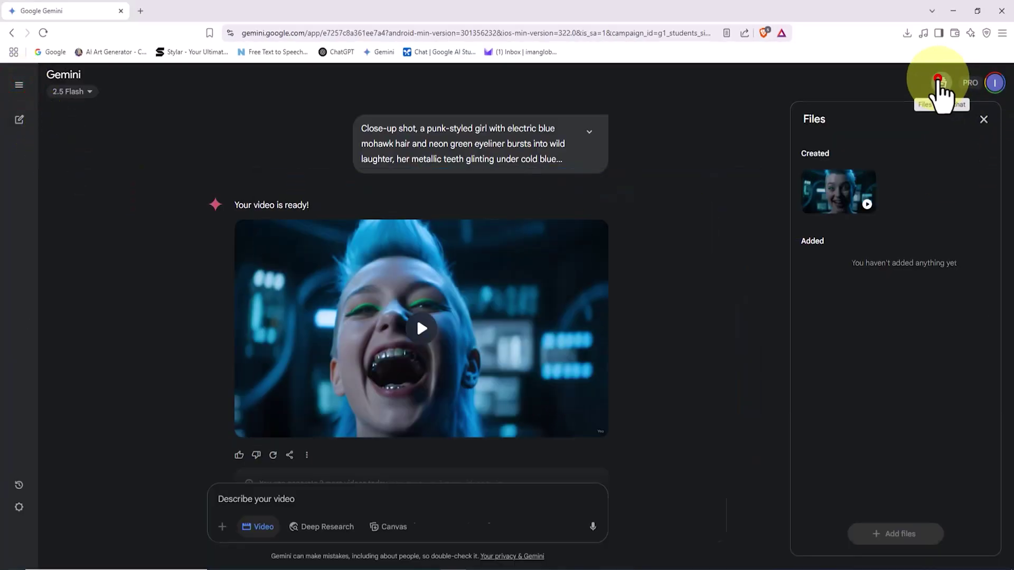